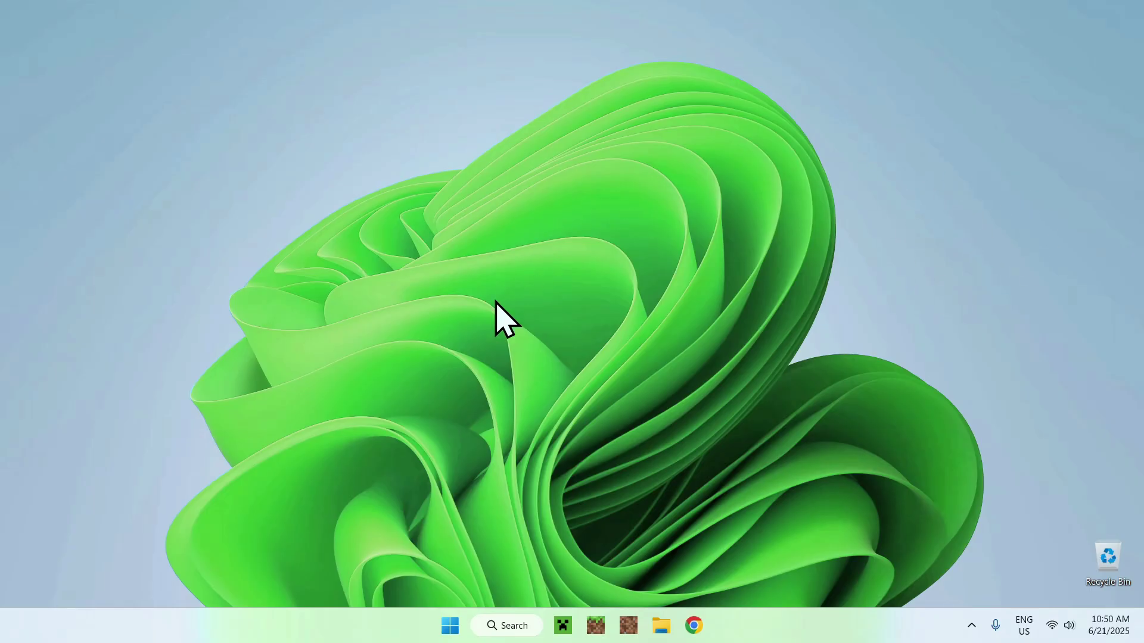
# Launch Google Chrome from the taskbar to get a fresh New Tab page
pyautogui.click(694, 626)
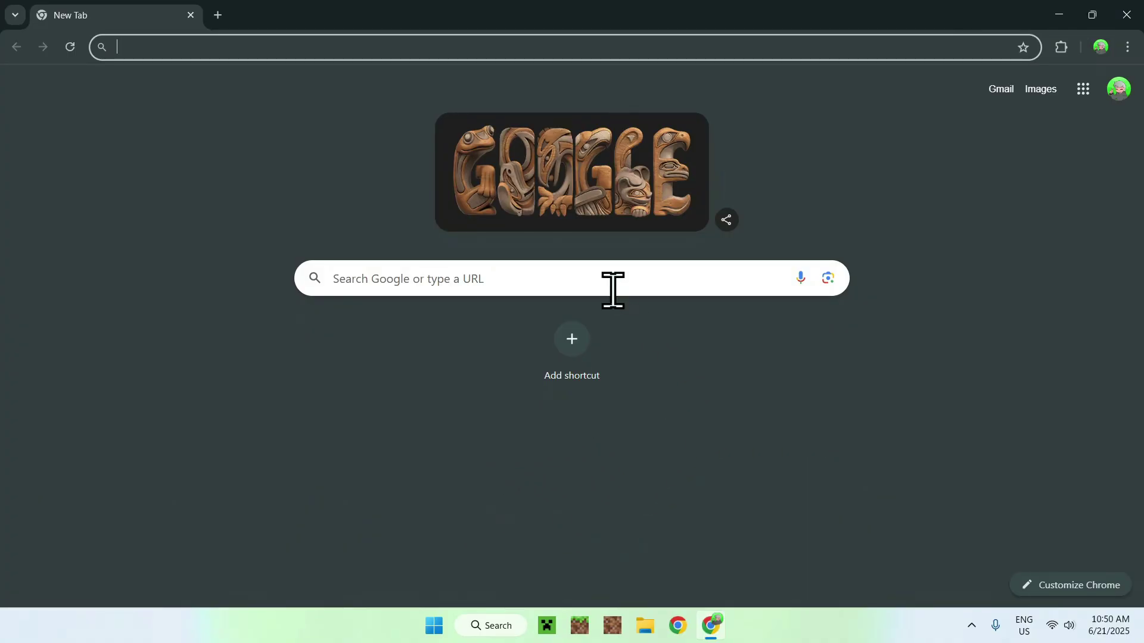
# Search Google for Modrinth, open modrinth.com, and browse its Shaders listing
pyautogui.click(583, 280)
pyautogui.write('Modrinth')
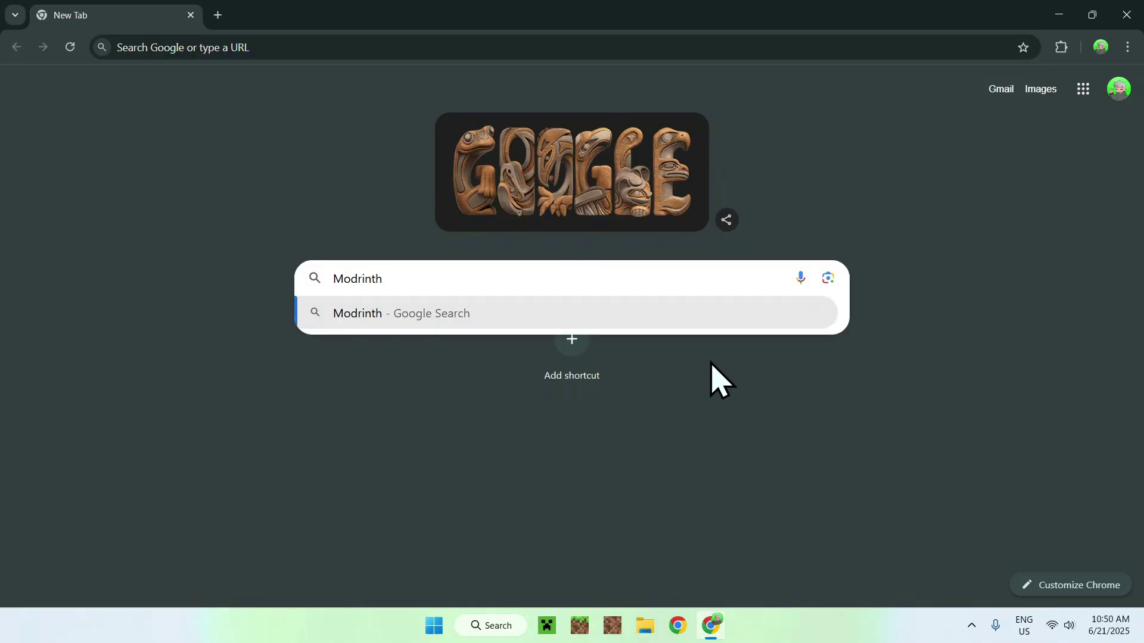
pyautogui.press('Return')
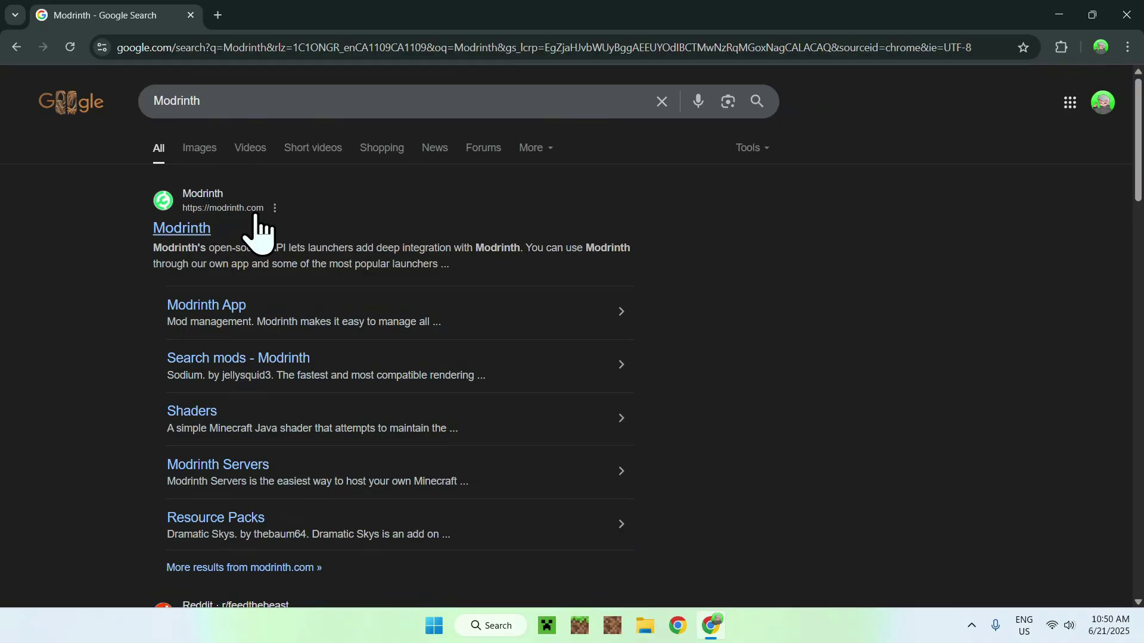
pyautogui.click(181, 226)
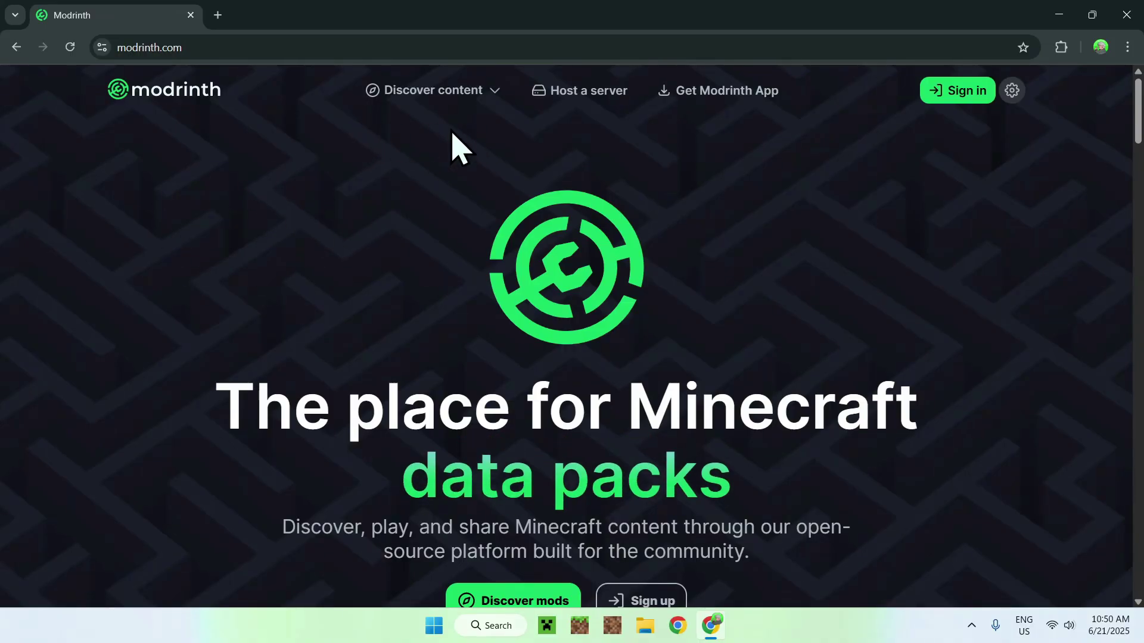
pyautogui.click(422, 94)
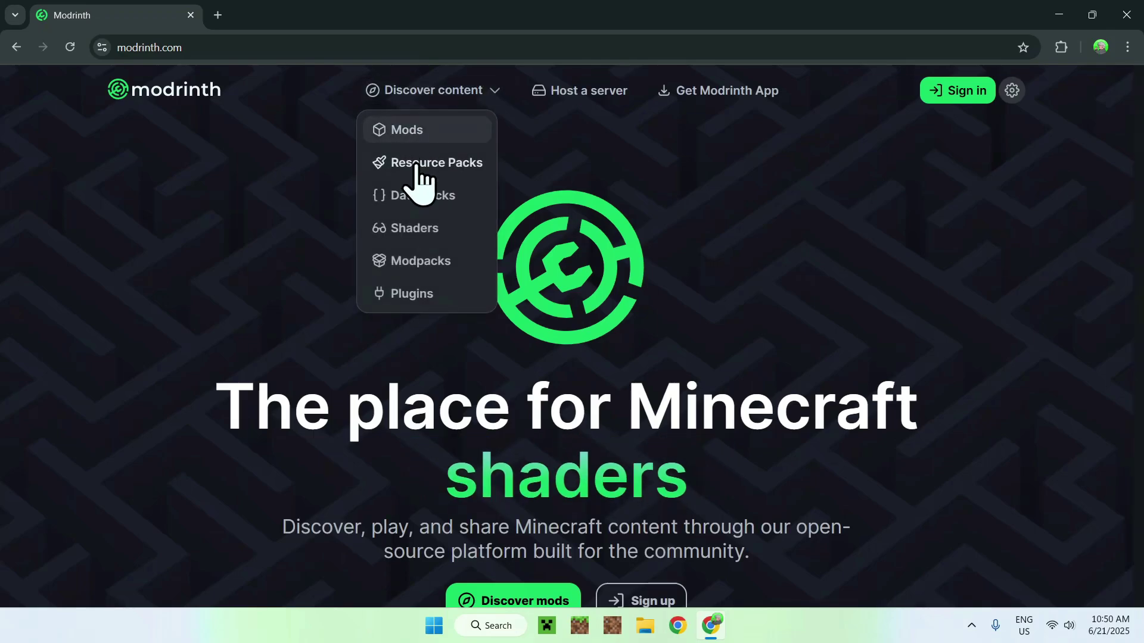
pyautogui.click(456, 231)
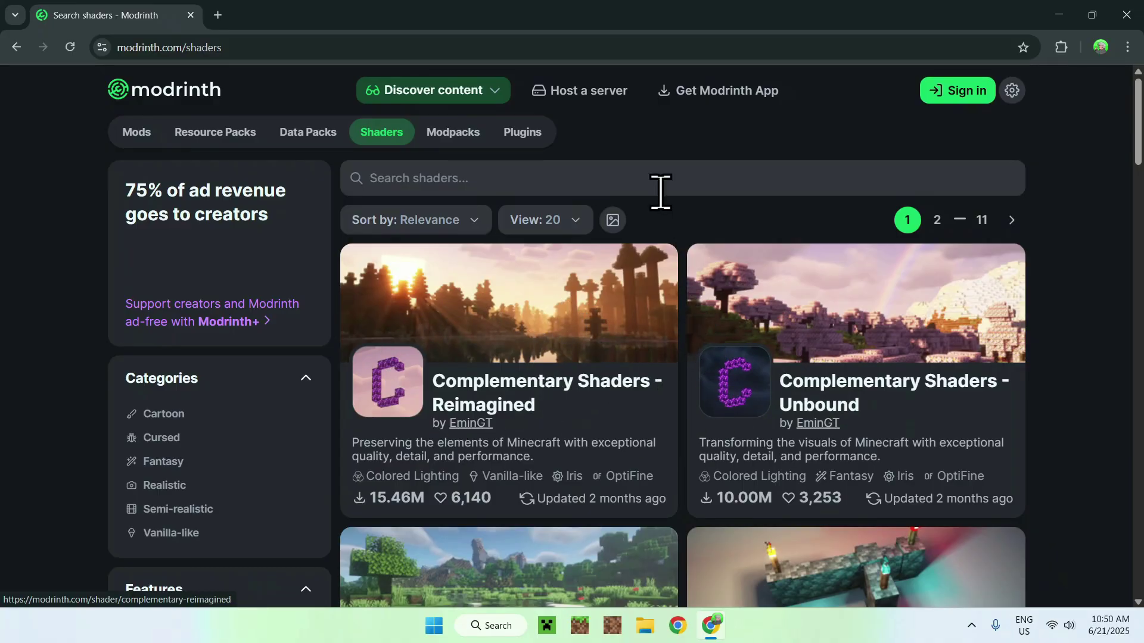
# Download ComplementaryReimagined_r5.5.1.zip from its Versions list, then go back to the Shaders listing
pyautogui.scroll(-4, 693, 255)
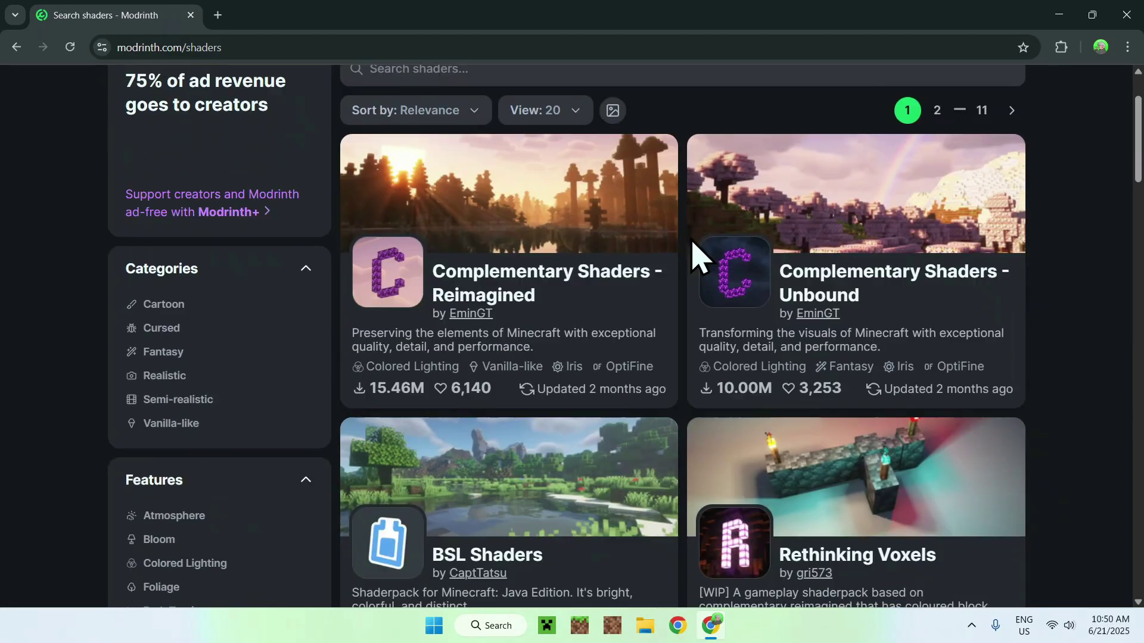
pyautogui.scroll(4, 691, 250)
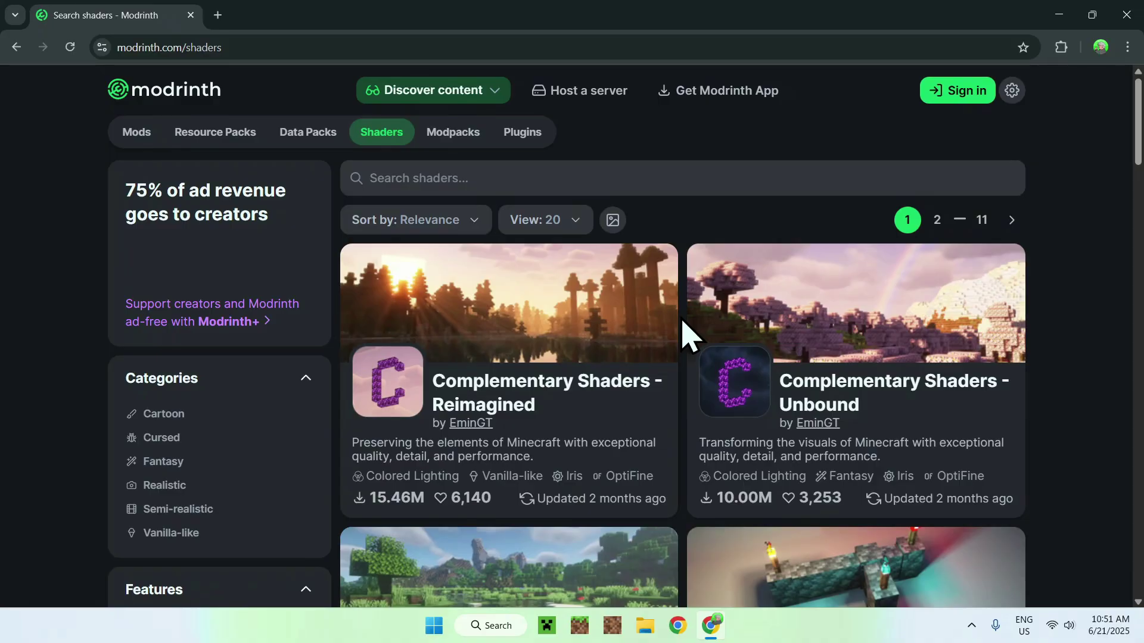
pyautogui.click(492, 390)
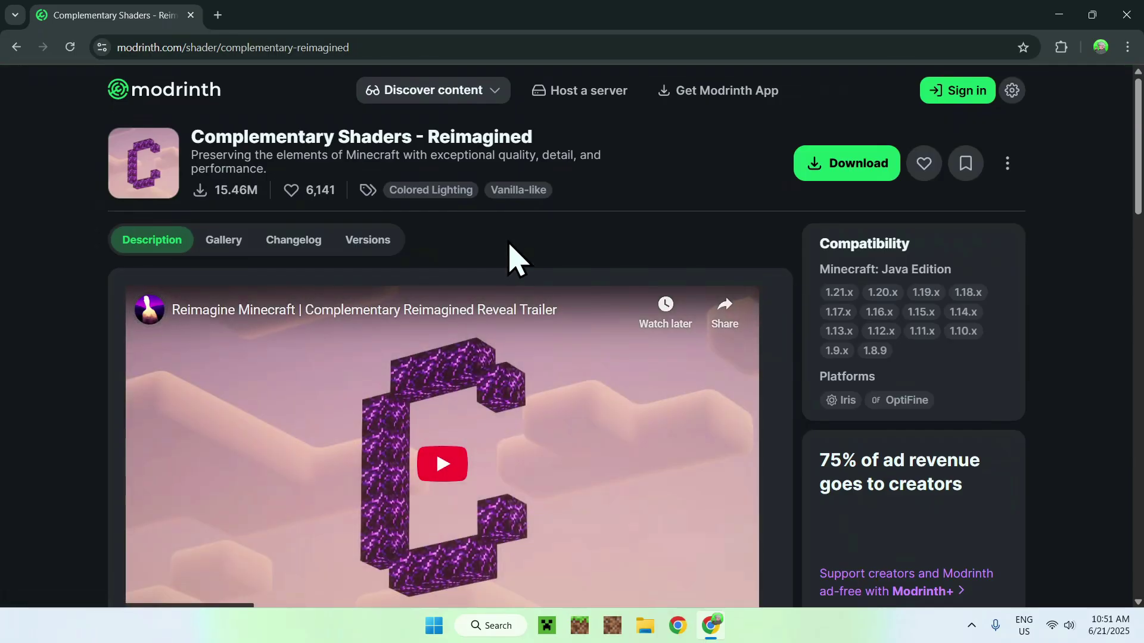
pyautogui.click(369, 245)
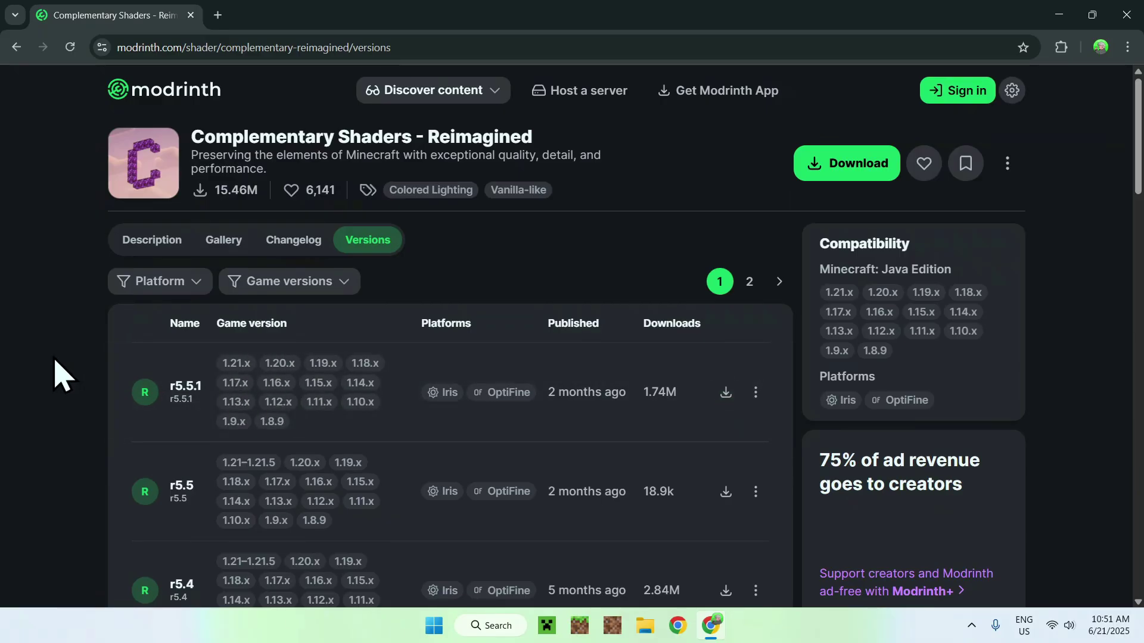
pyautogui.click(726, 393)
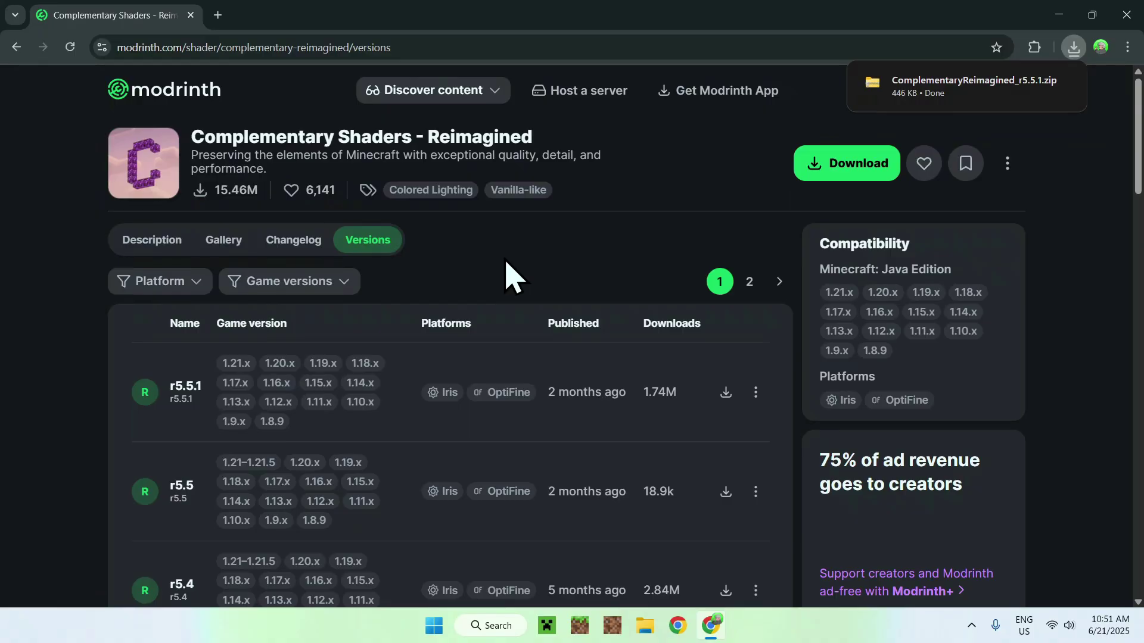
pyautogui.click(429, 98)
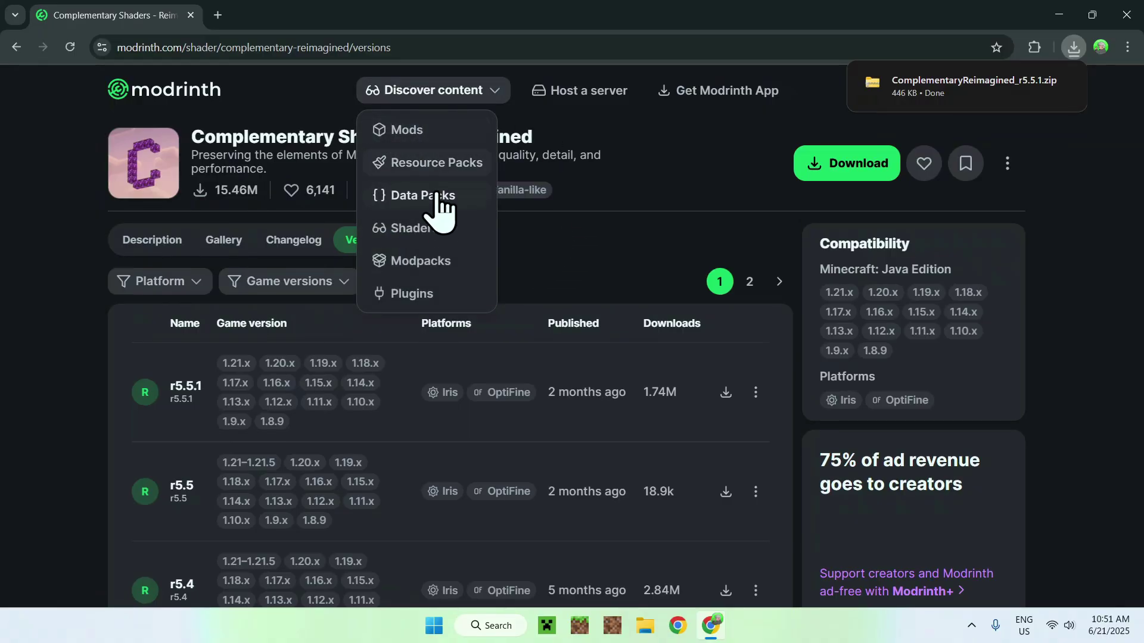
pyautogui.click(455, 229)
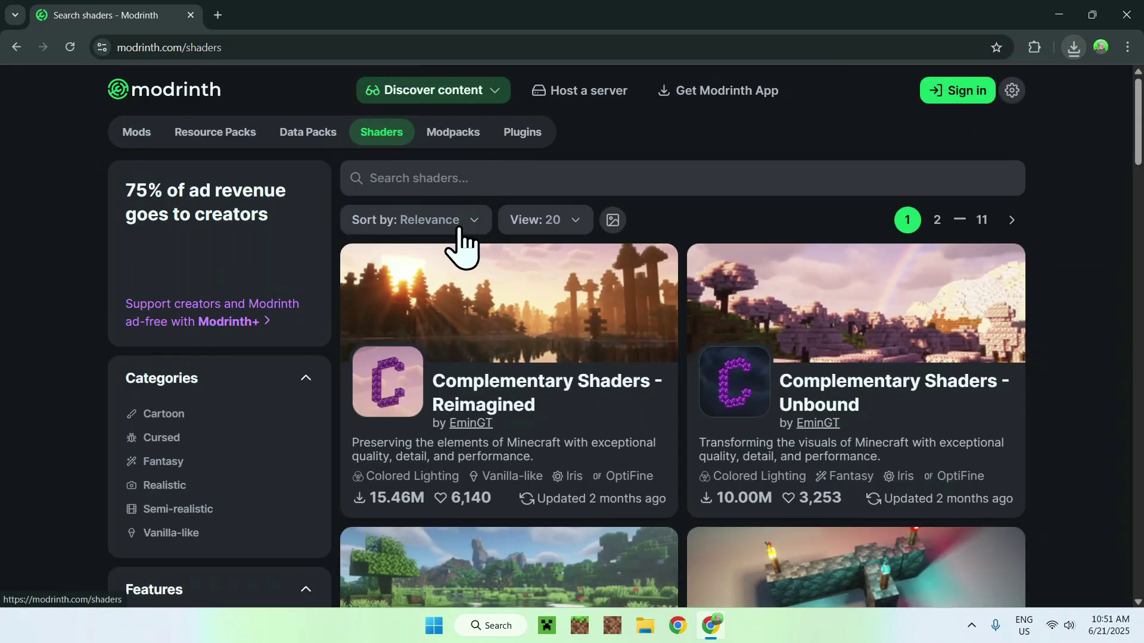
# Download ComplementaryUnbound_r5.5.1.zip from the Unbound Versions list, then open a new tab
pyautogui.click(838, 397)
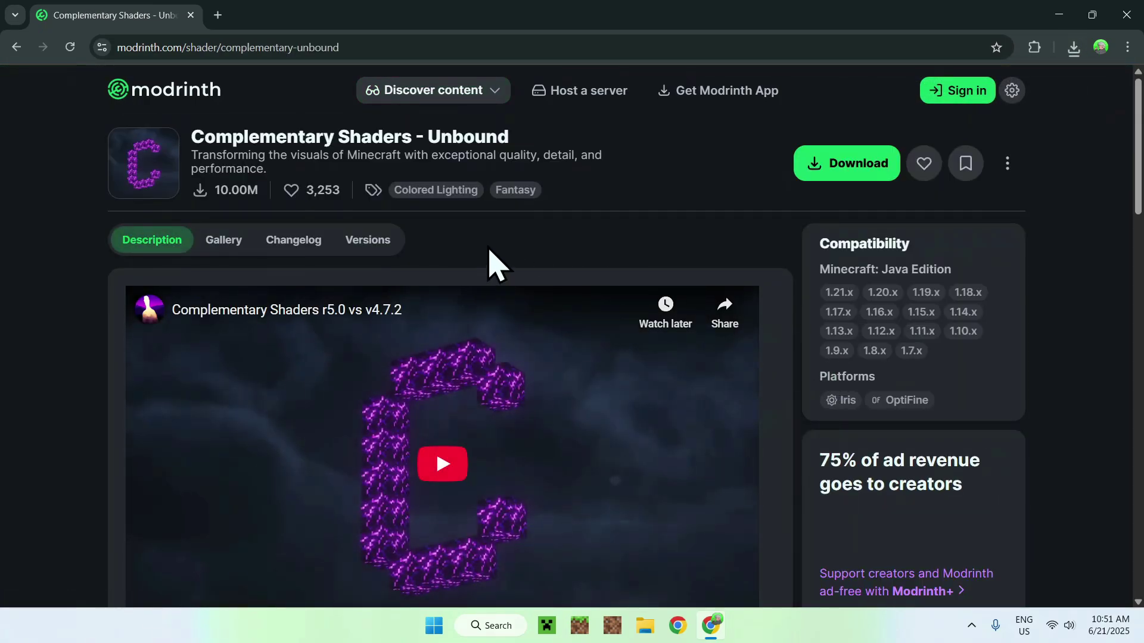
pyautogui.click(361, 244)
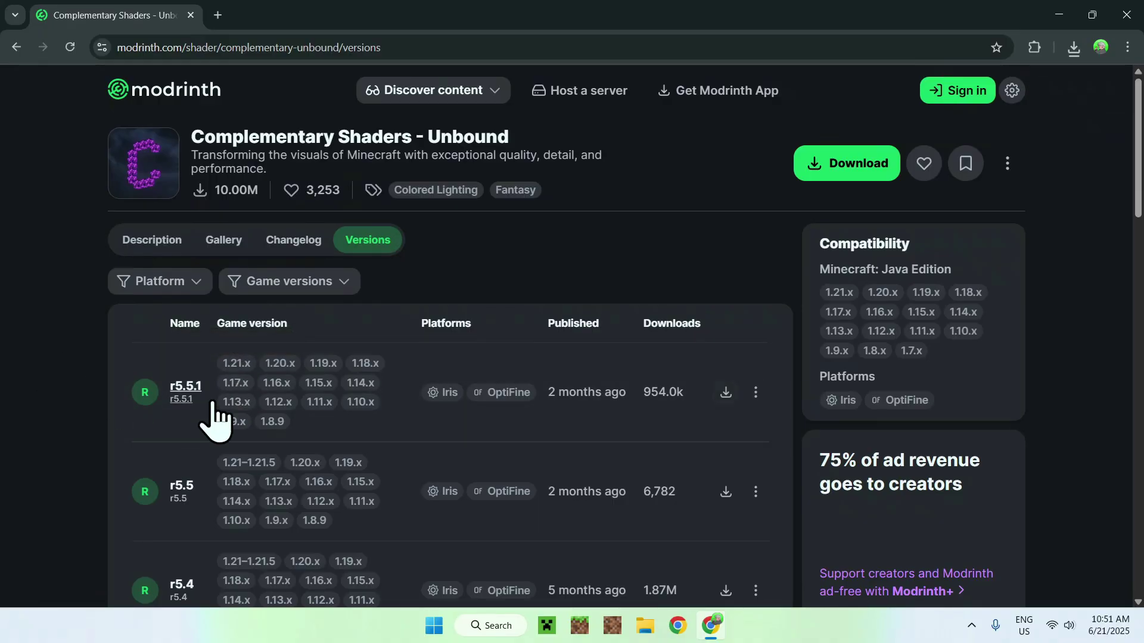
pyautogui.click(726, 392)
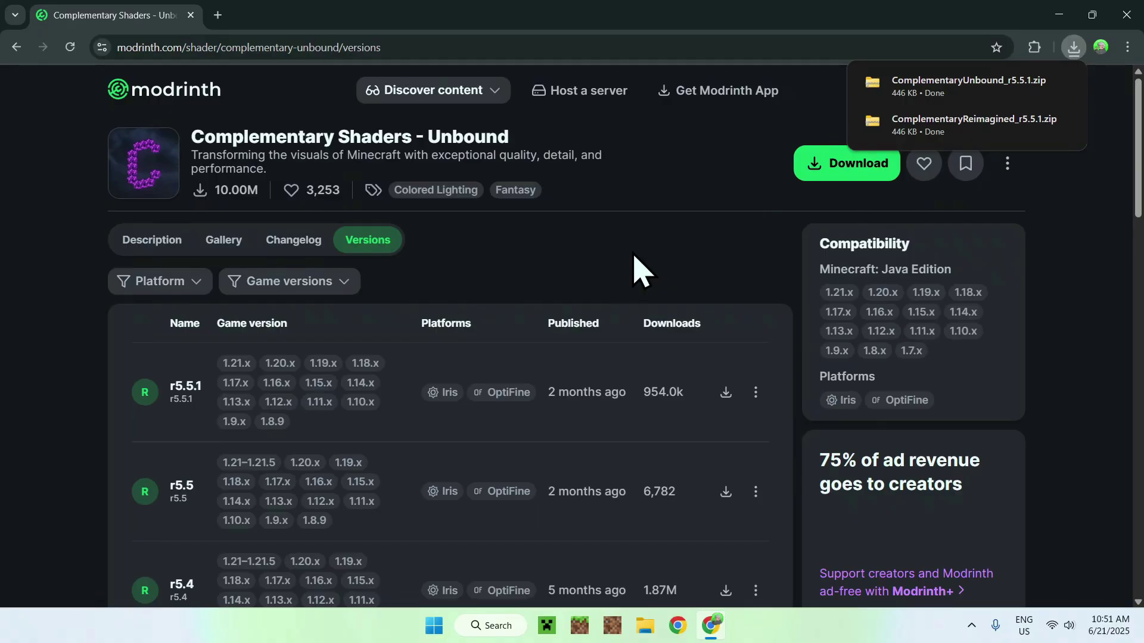
pyautogui.click(218, 15)
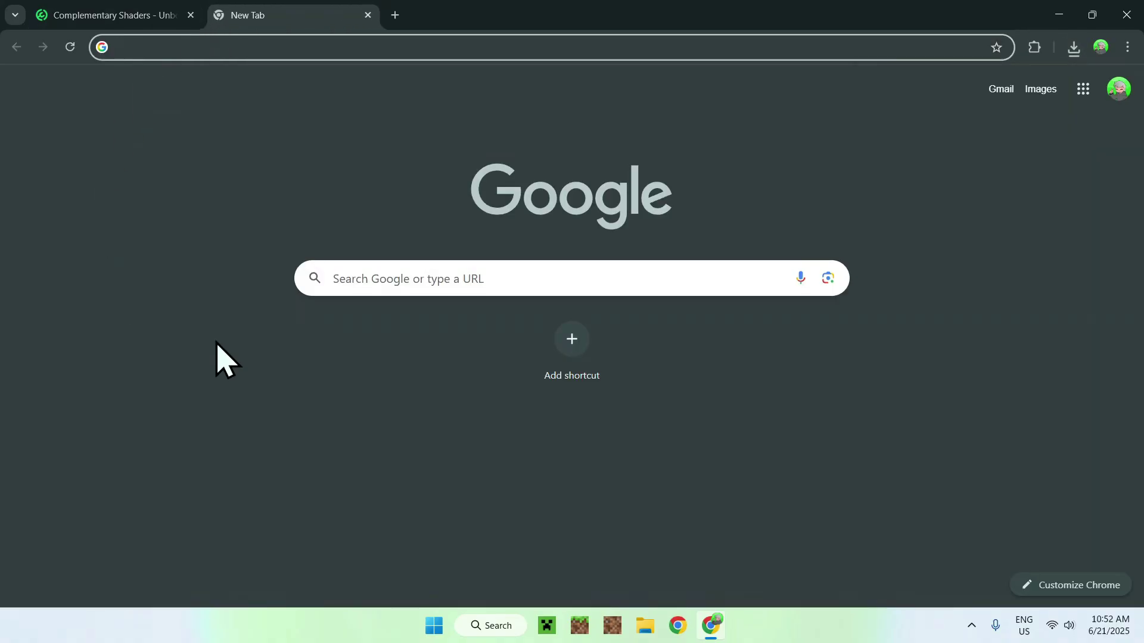
# Search for Iris Shaders and download Iris-Installer-3.2.1.jar from irisshaders.dev, then open another tab
pyautogui.click(360, 278)
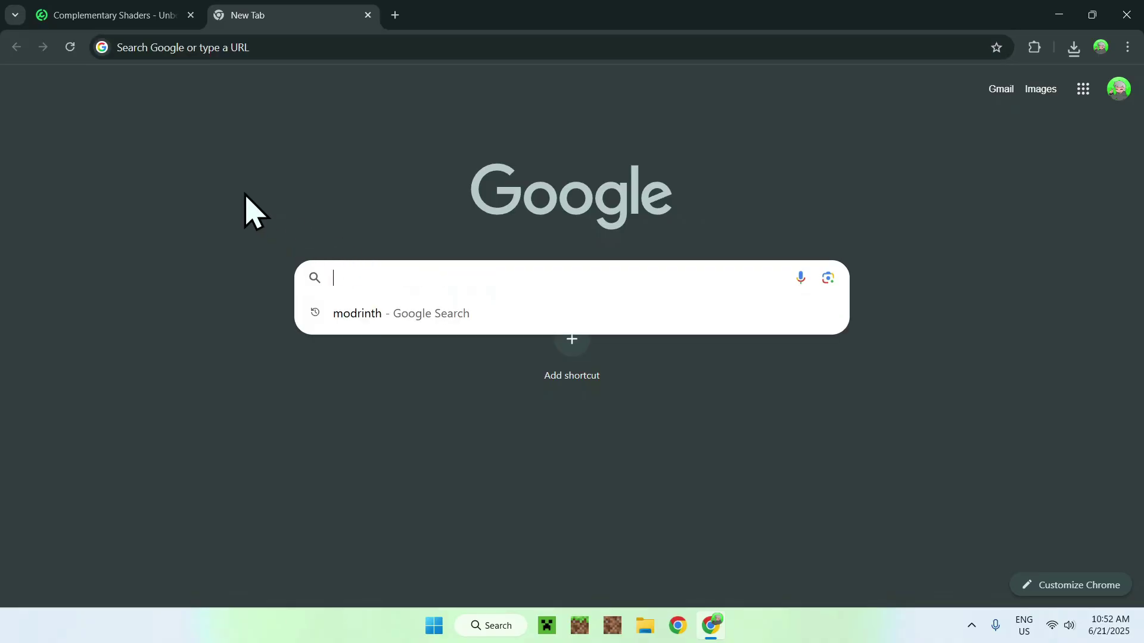
pyautogui.write('Iris Shaders')
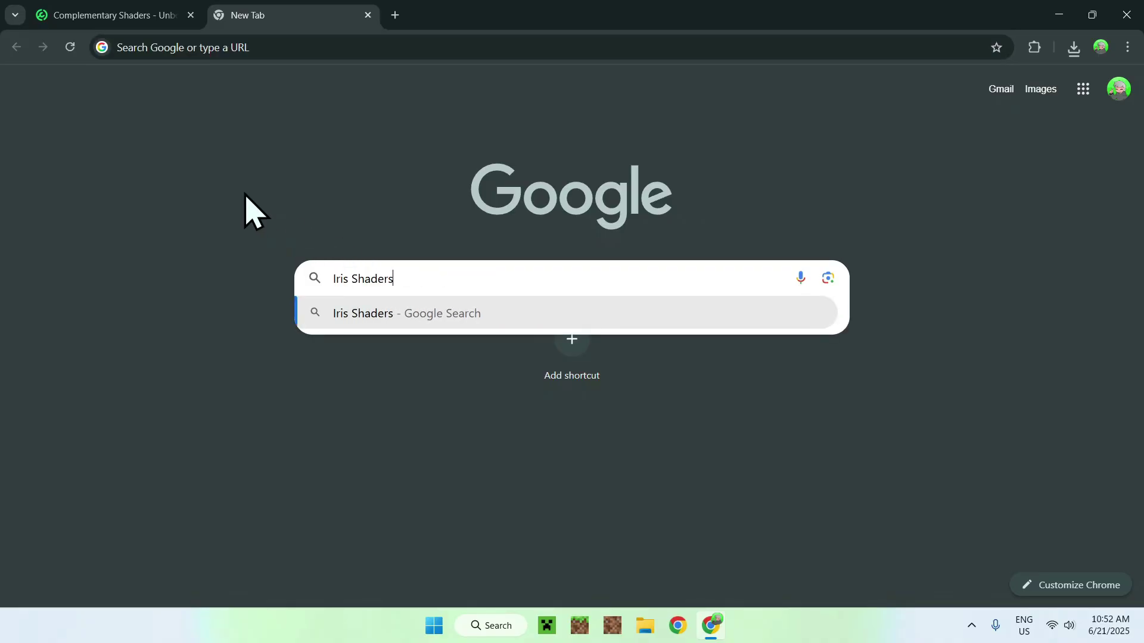
pyautogui.press('Return')
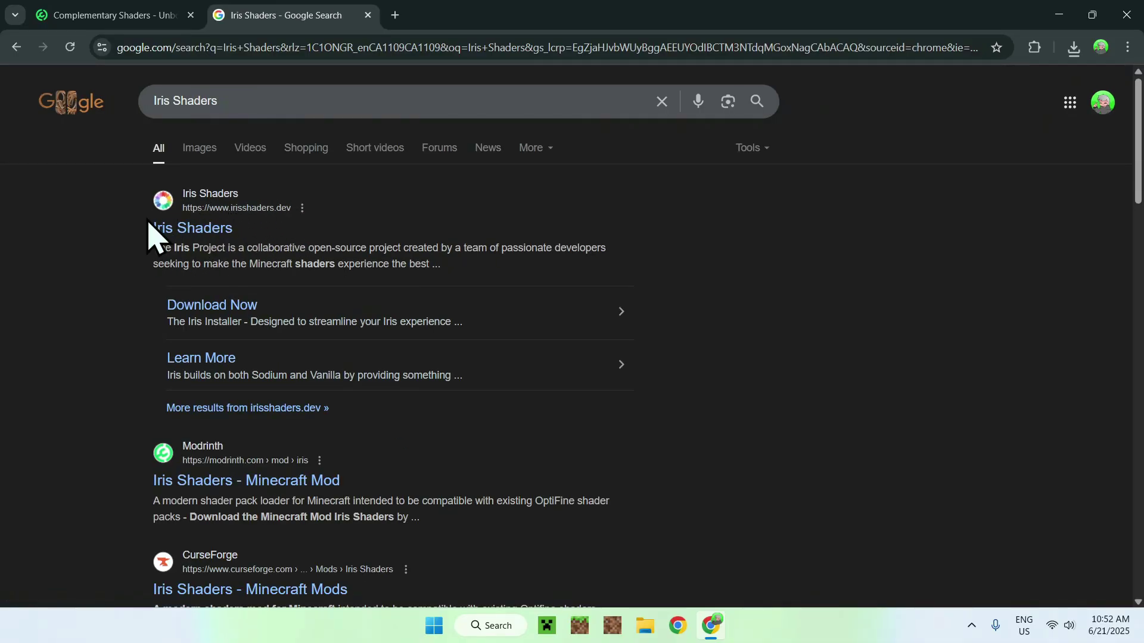
pyautogui.click(182, 230)
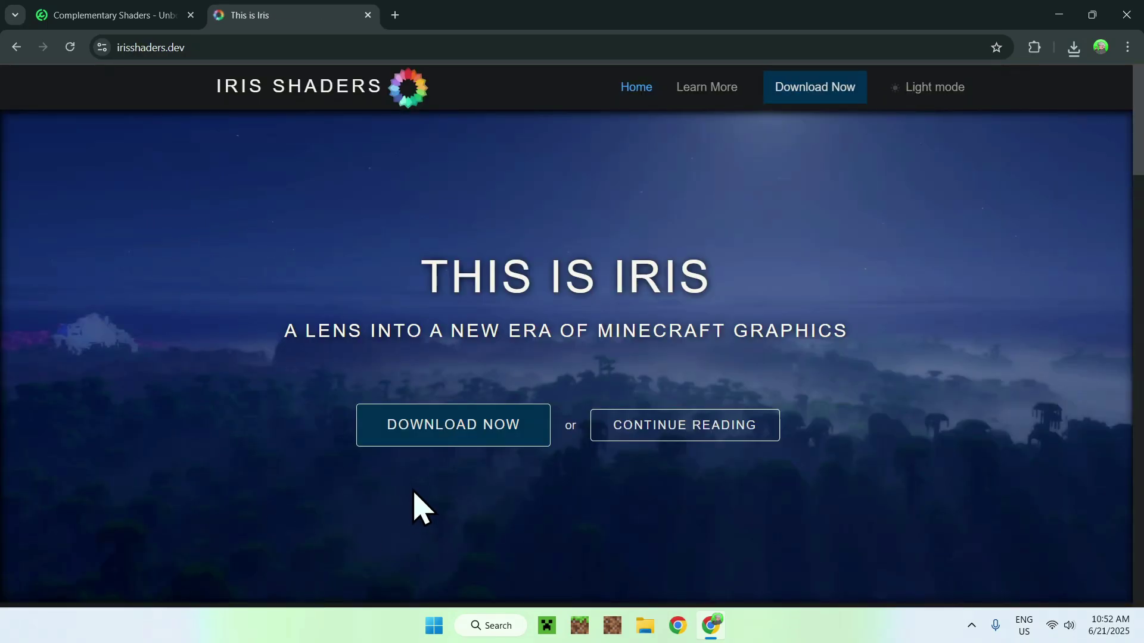
pyautogui.click(448, 435)
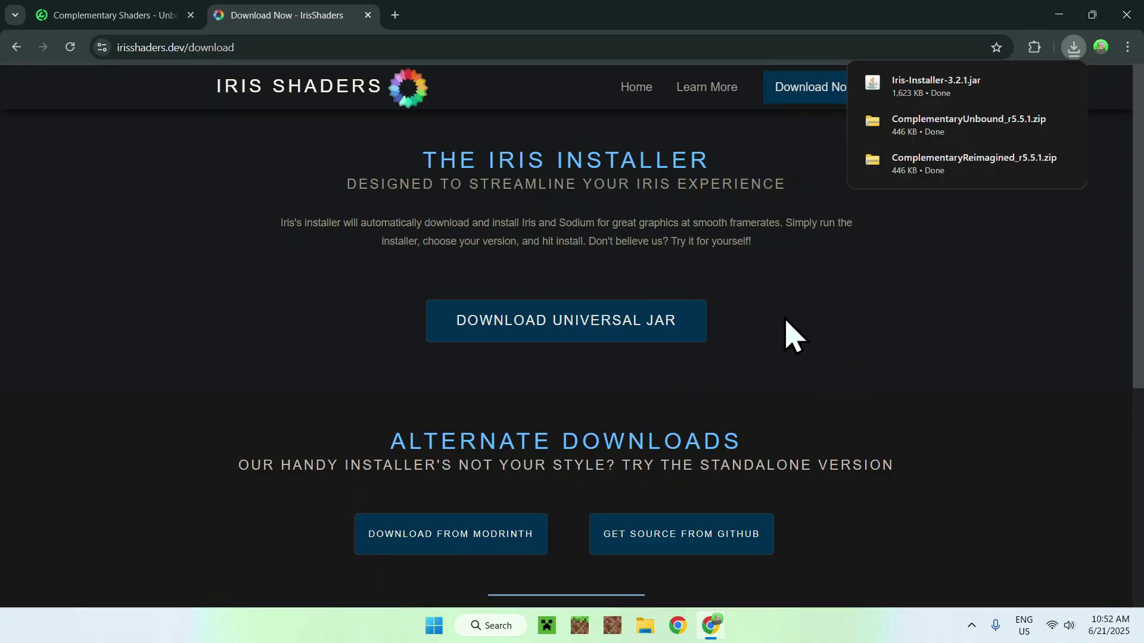
pyautogui.click(395, 17)
pyautogui.click(465, 262)
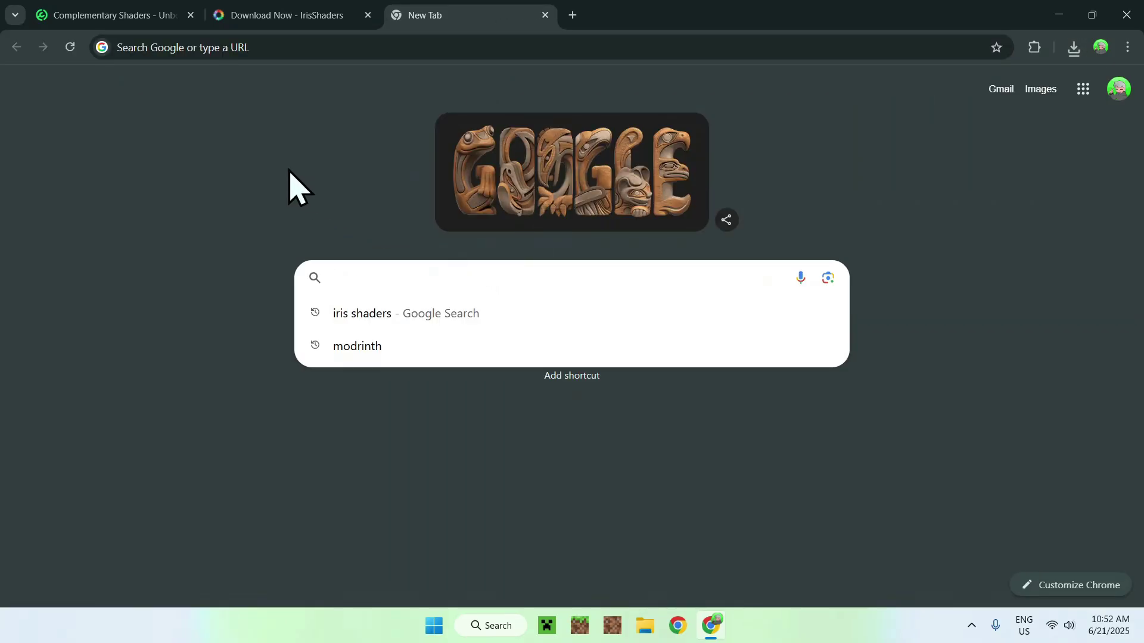
# Search Google for JDK 24 and open Oracle's Java Downloads page
pyautogui.write('JDK 24')
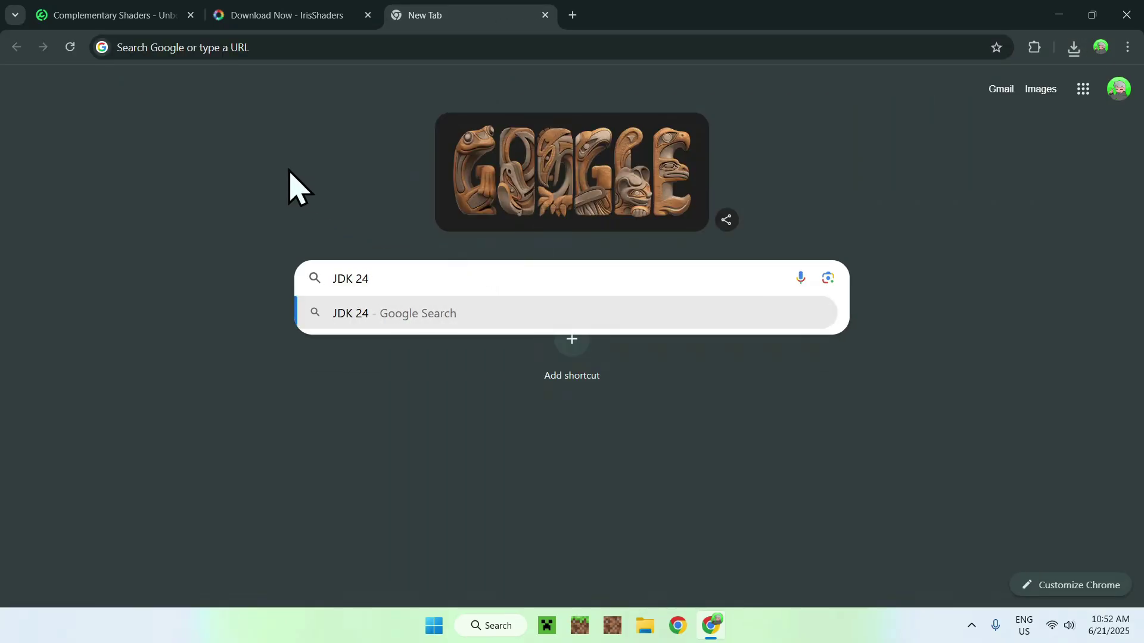
pyautogui.press('Return')
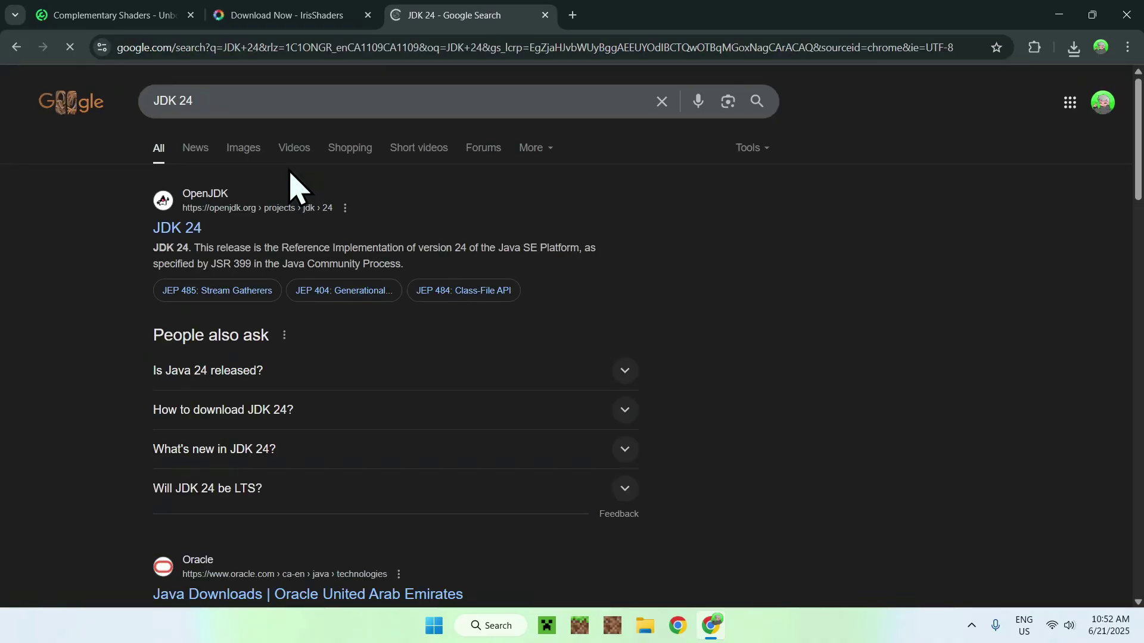
pyautogui.scroll(-2, 116, 307)
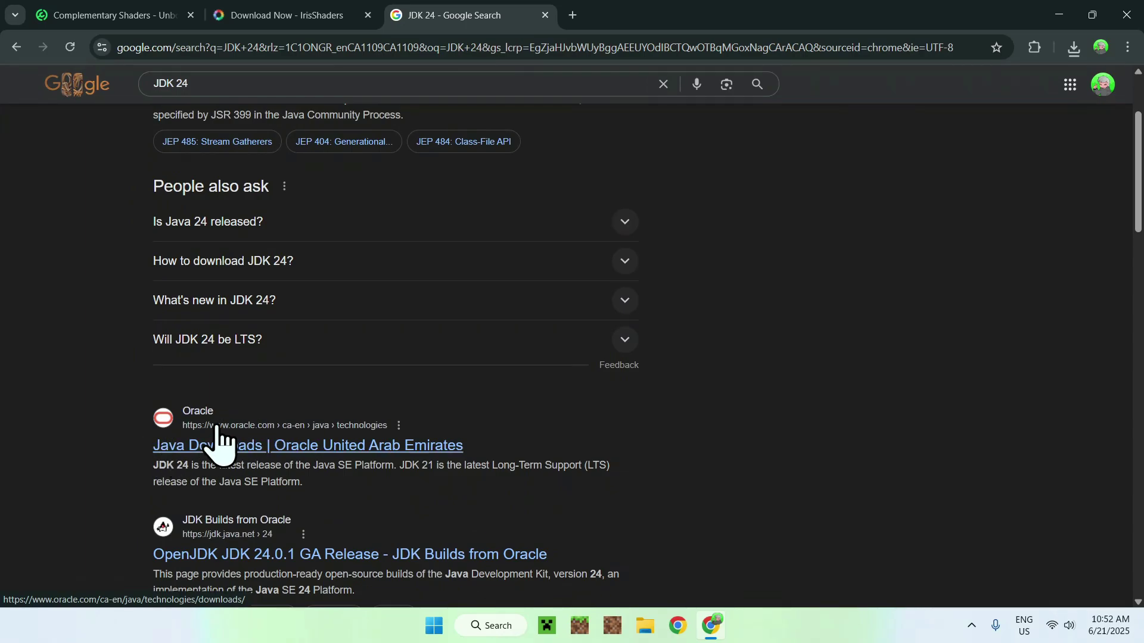
pyautogui.click(269, 446)
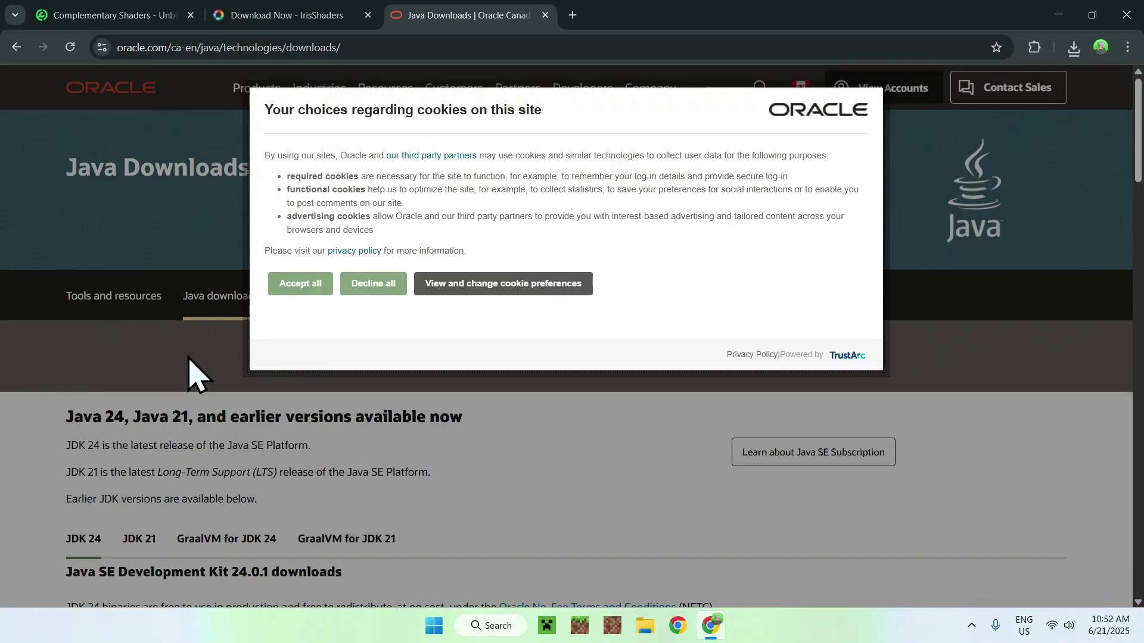
# Accept cookies, show the JDK 24 Windows downloads, review recent downloads, and close Chrome
pyautogui.click(301, 284)
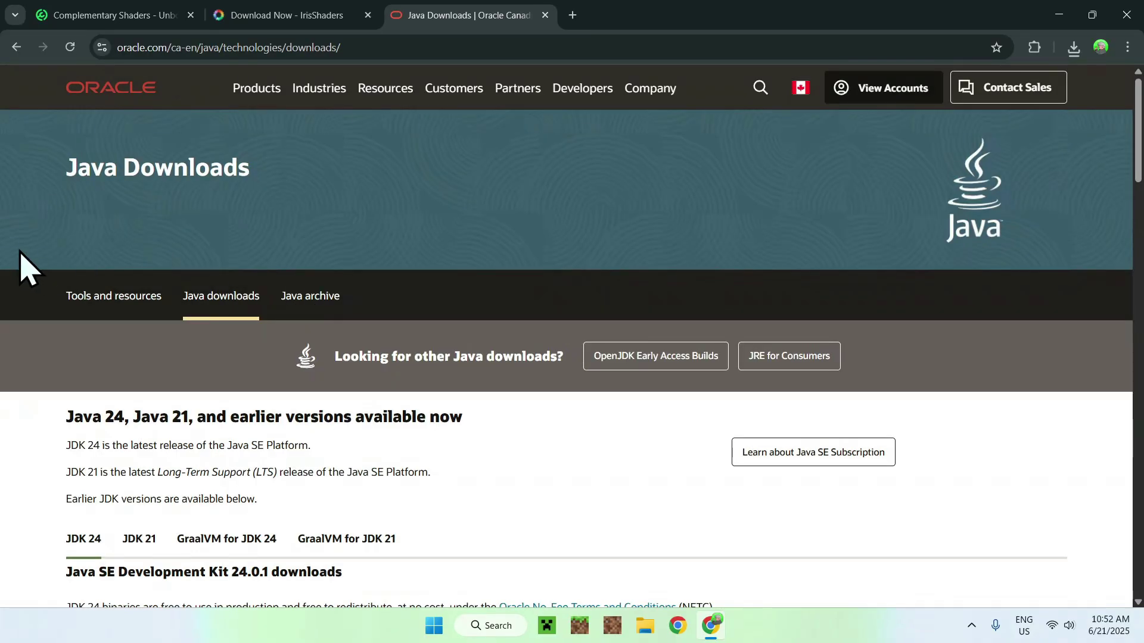
pyautogui.scroll(-3, 20, 252)
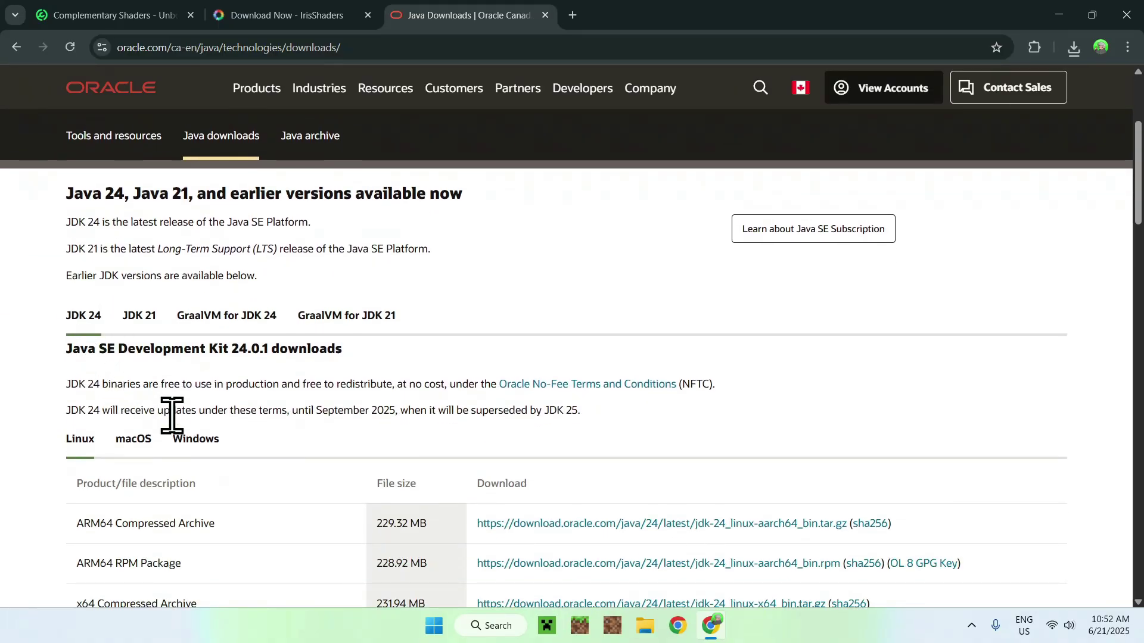
pyautogui.click(195, 442)
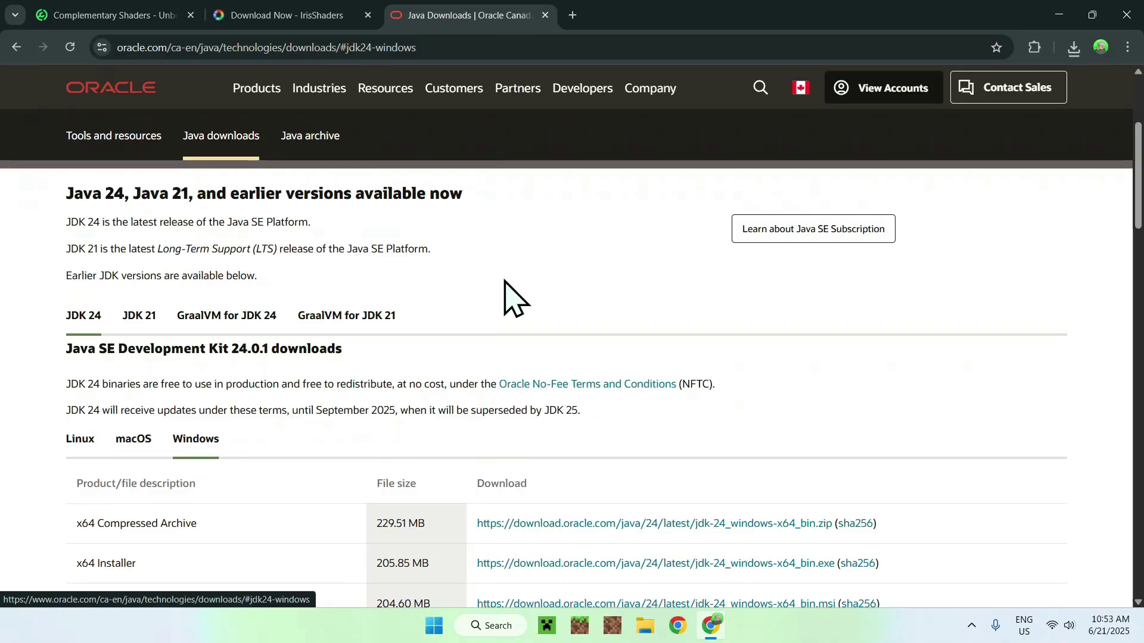
pyautogui.click(1074, 47)
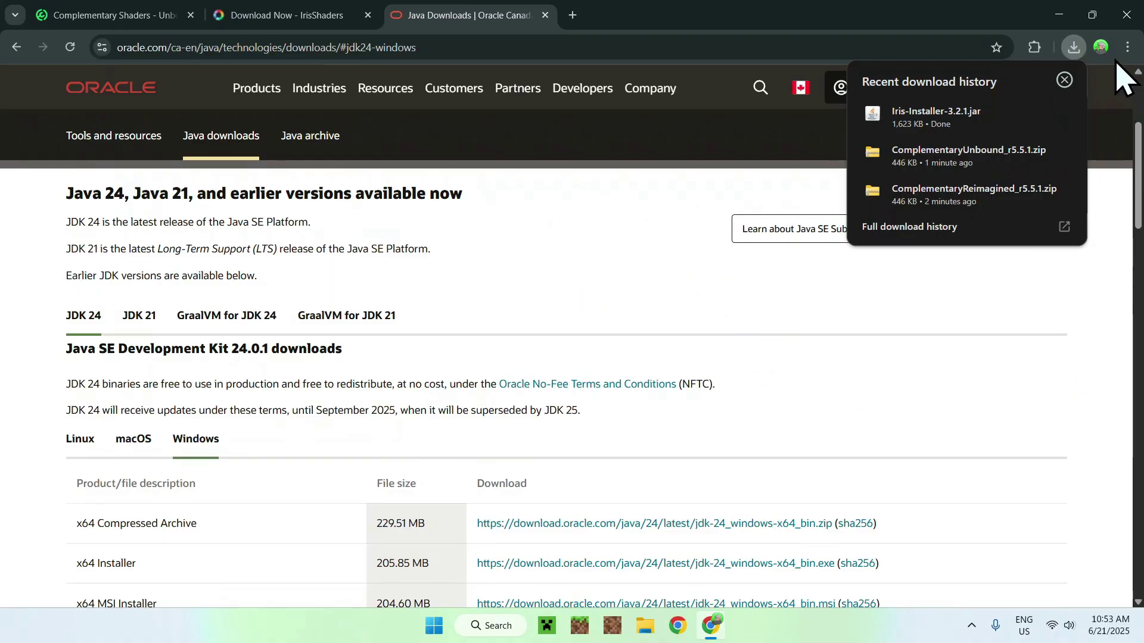
pyautogui.click(1126, 14)
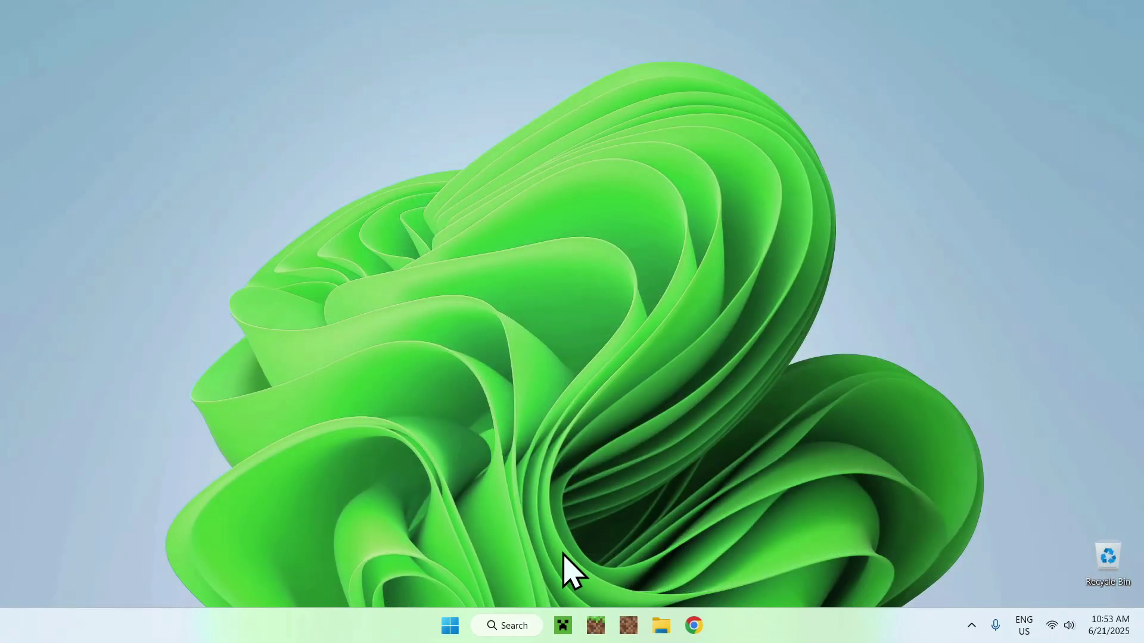
# Launch Iris-Installer-3.2.1.jar from the Downloads folder in File Explorer
pyautogui.click(661, 625)
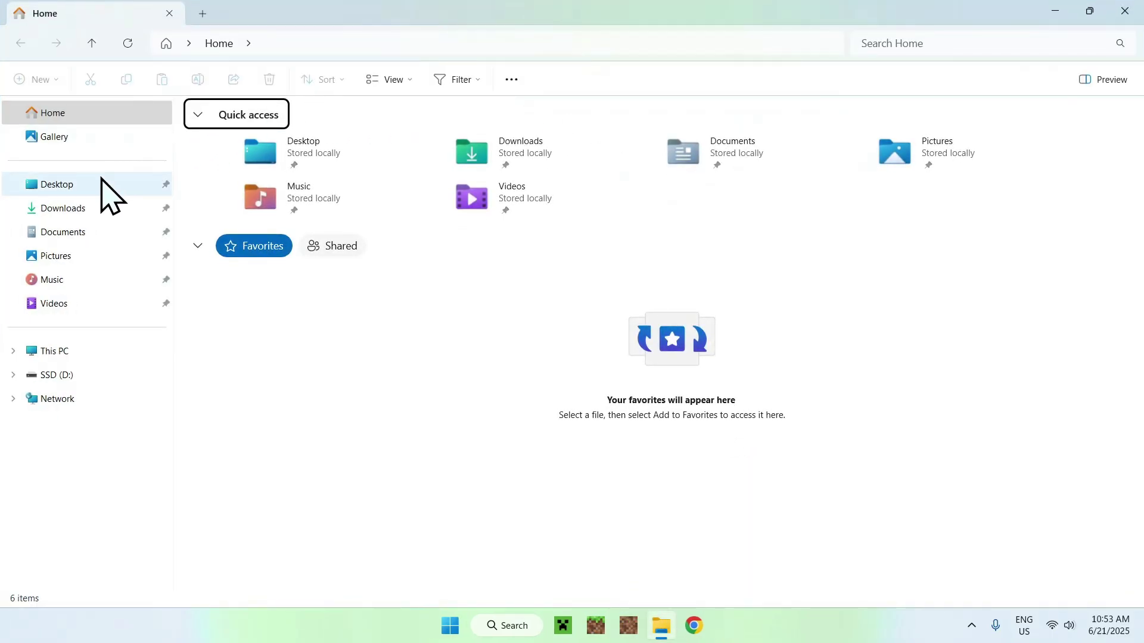
pyautogui.click(65, 208)
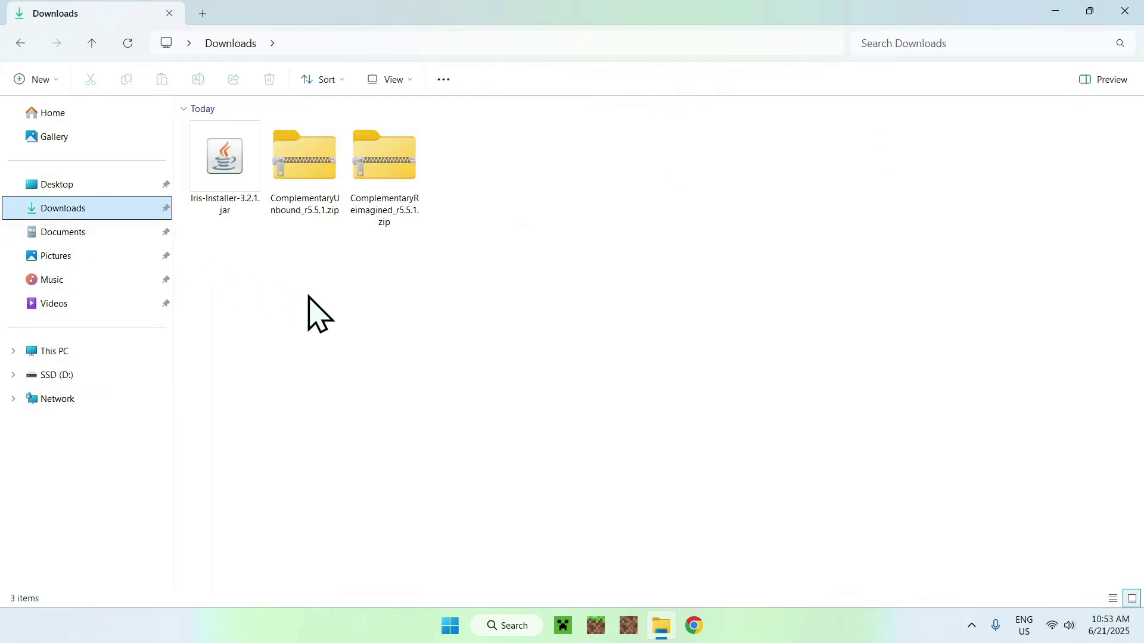
pyautogui.doubleClick(223, 199)
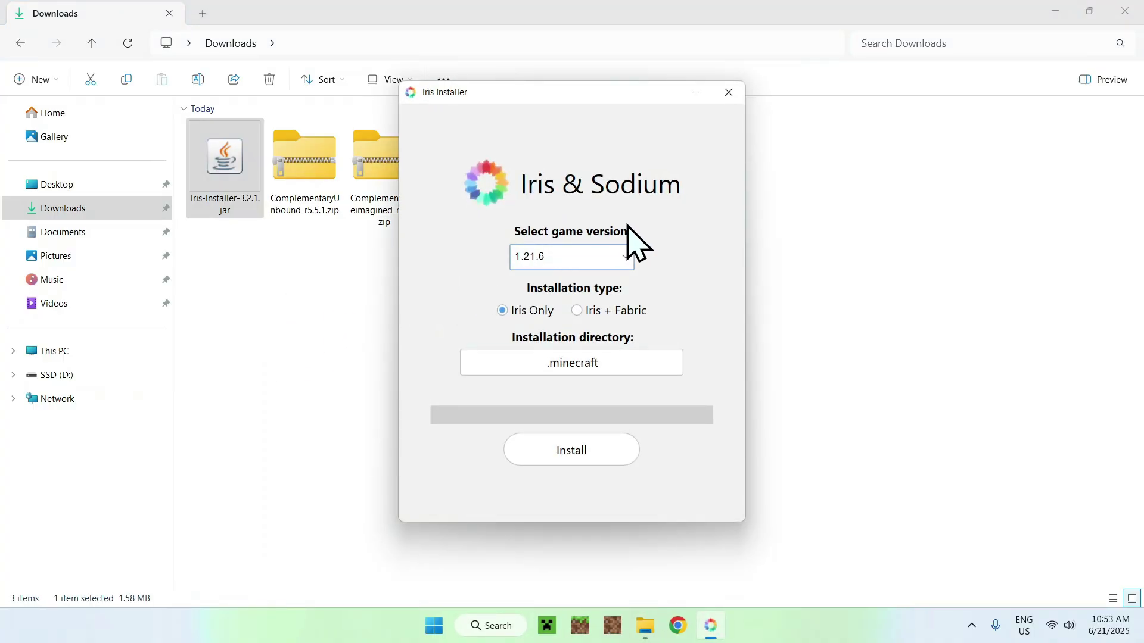
# Install Iris Only for game version 1.21.6 and close the installer once completed
pyautogui.click(569, 260)
pyautogui.click(551, 279)
pyautogui.click(571, 451)
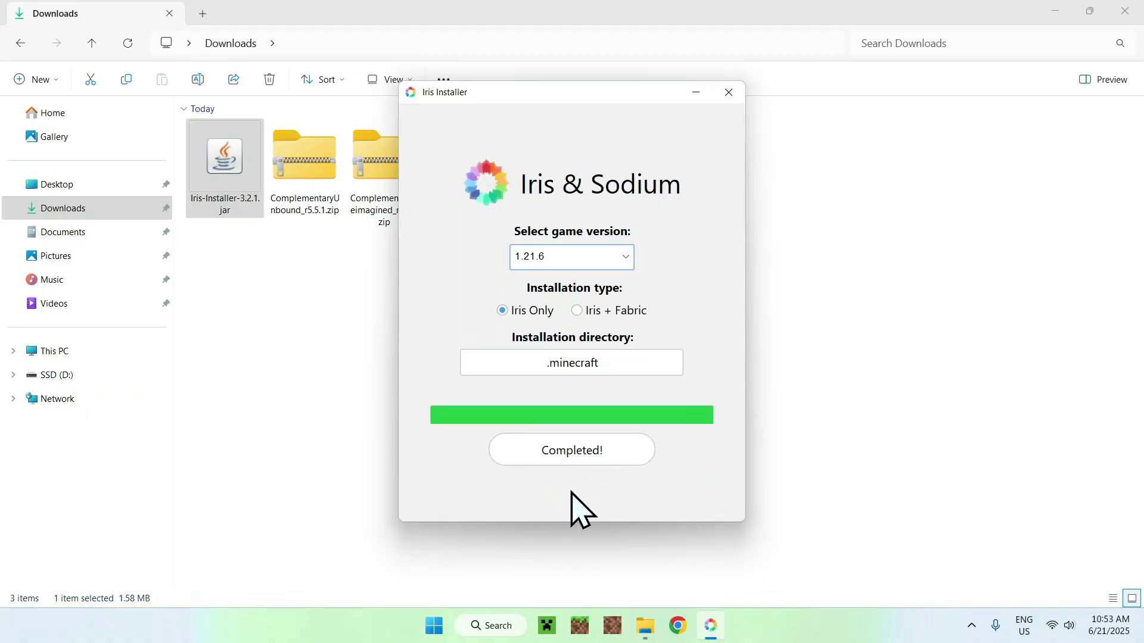
pyautogui.click(729, 92)
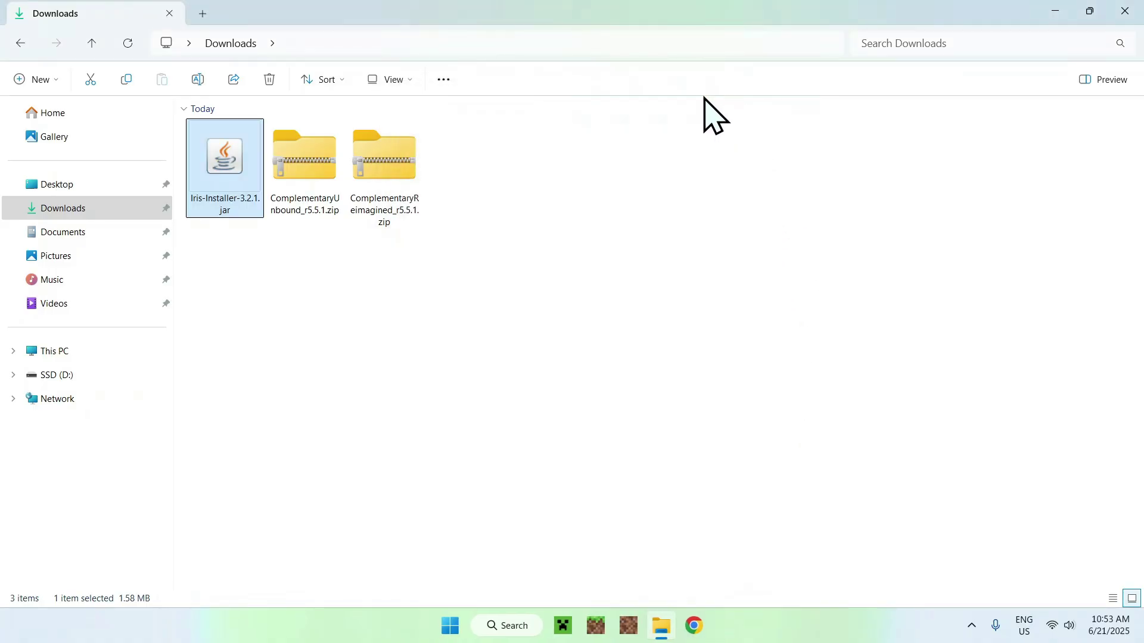
# Open the .minecraft folder of the Iris & Sodium for 1.21.6 profile from the launcher's Installations
pyautogui.click(563, 625)
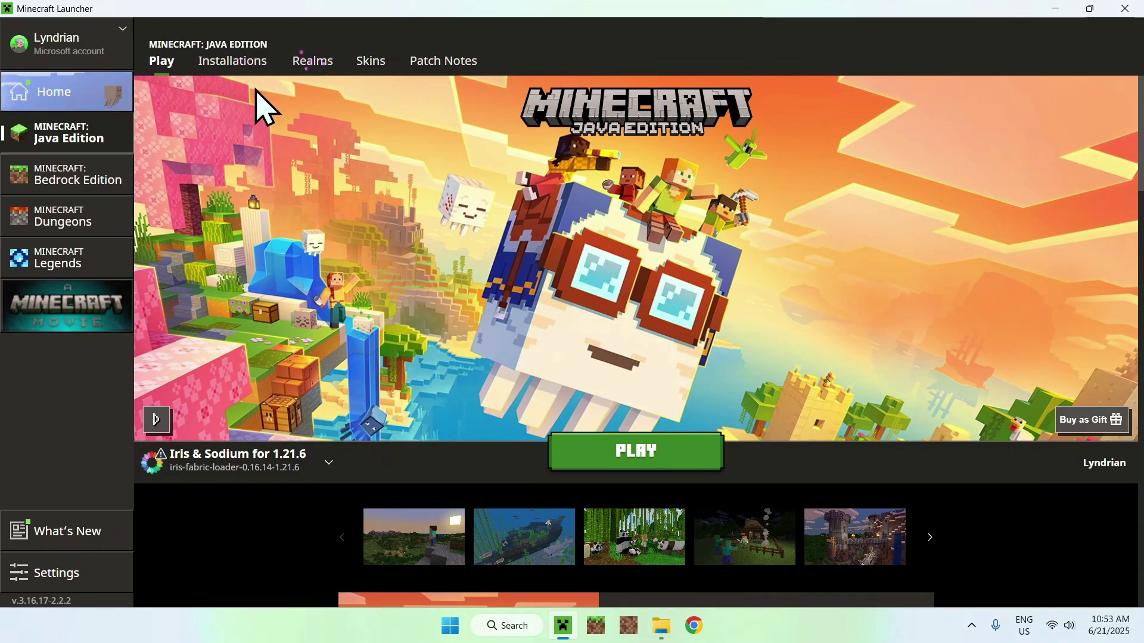
pyautogui.click(228, 64)
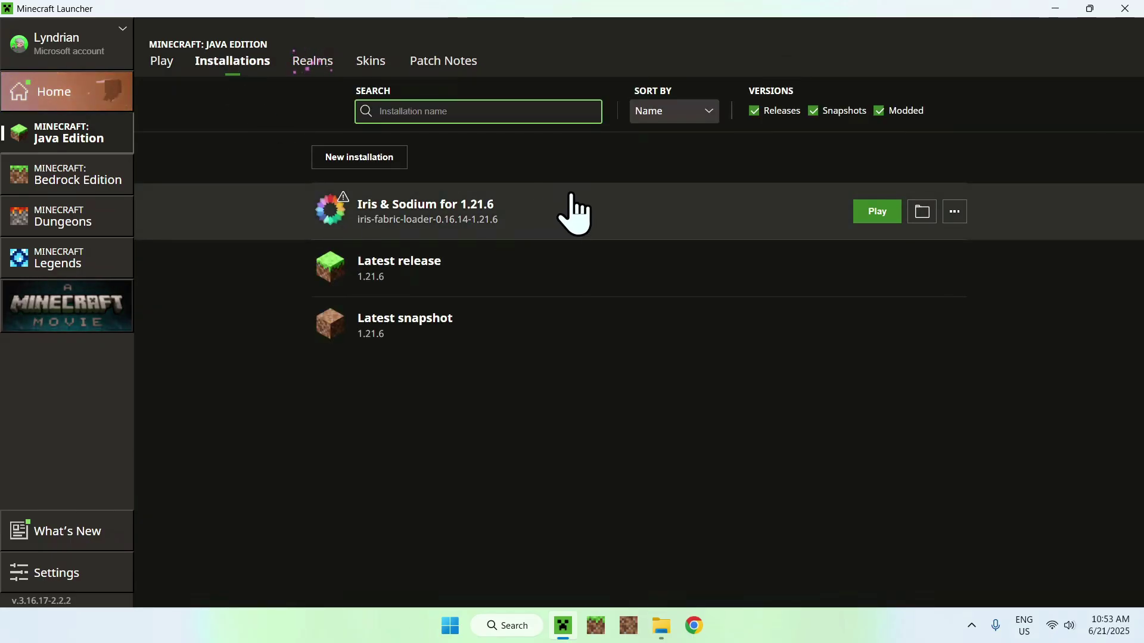
pyautogui.click(917, 213)
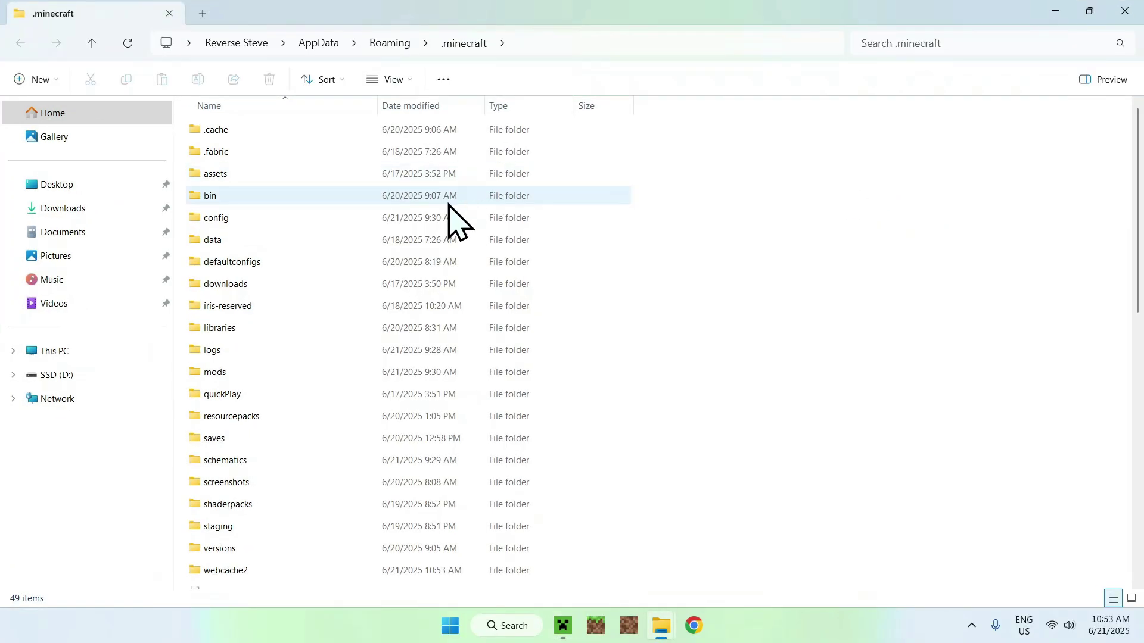
# Open the shaderpacks folder inside .minecraft
pyautogui.click(332, 503)
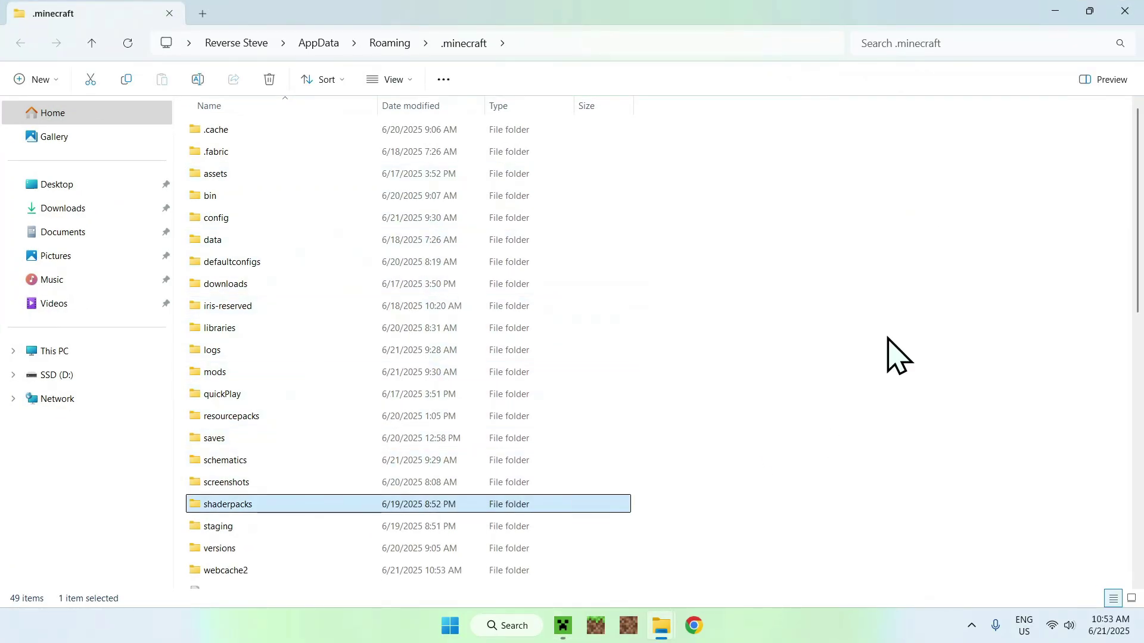
pyautogui.doubleClick(301, 506)
pyautogui.moveTo(263, 201); pyautogui.dragTo(745, 424)
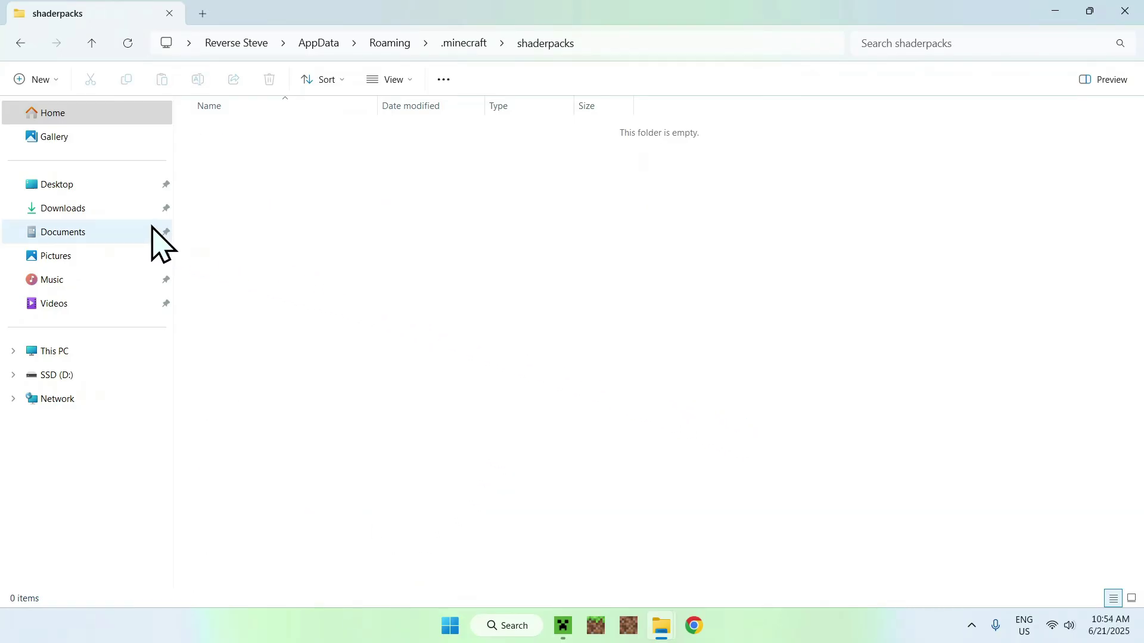
# Copy both Complementary r5.5.1 zips from Downloads and paste them into shaderpacks
pyautogui.click(103, 212)
pyautogui.moveTo(427, 293); pyautogui.dragTo(306, 197)
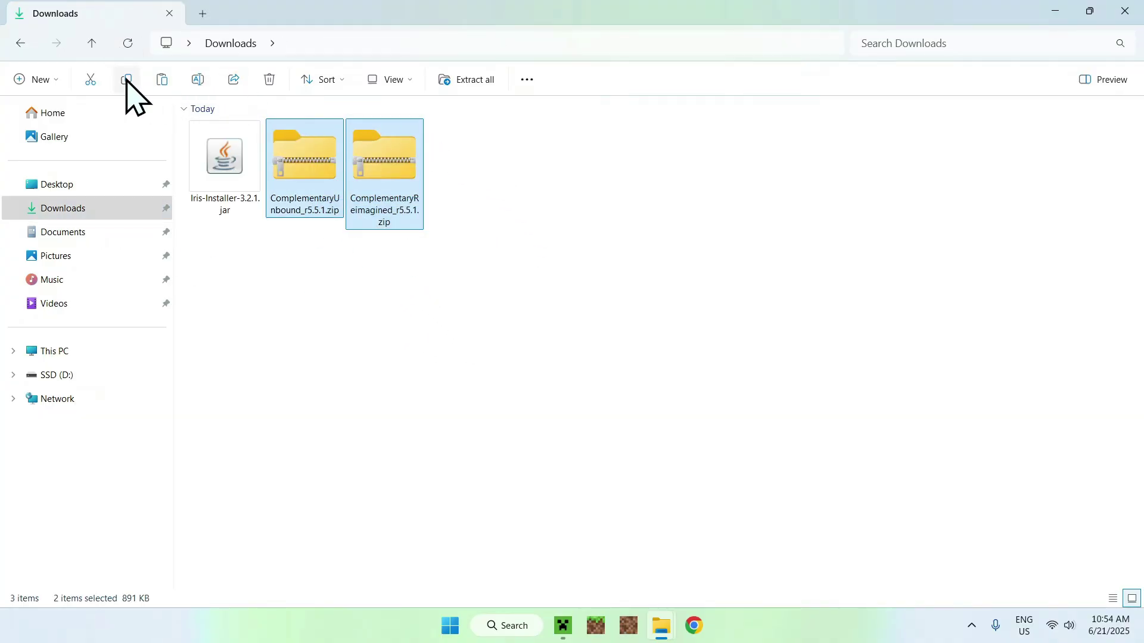
pyautogui.click(20, 42)
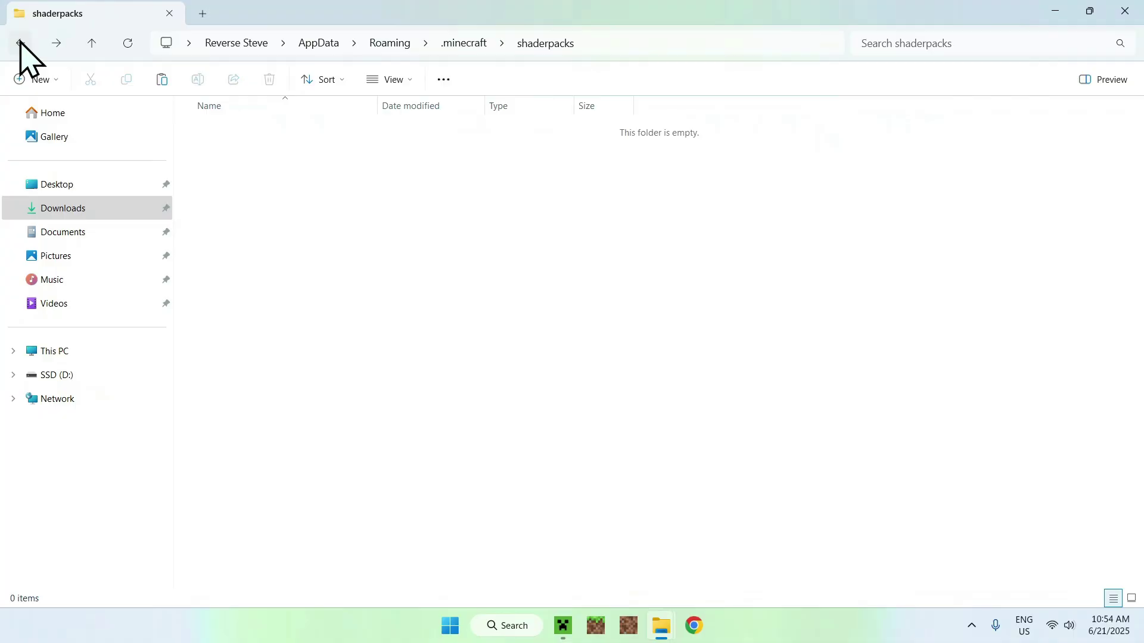
pyautogui.click(162, 79)
pyautogui.click(305, 195)
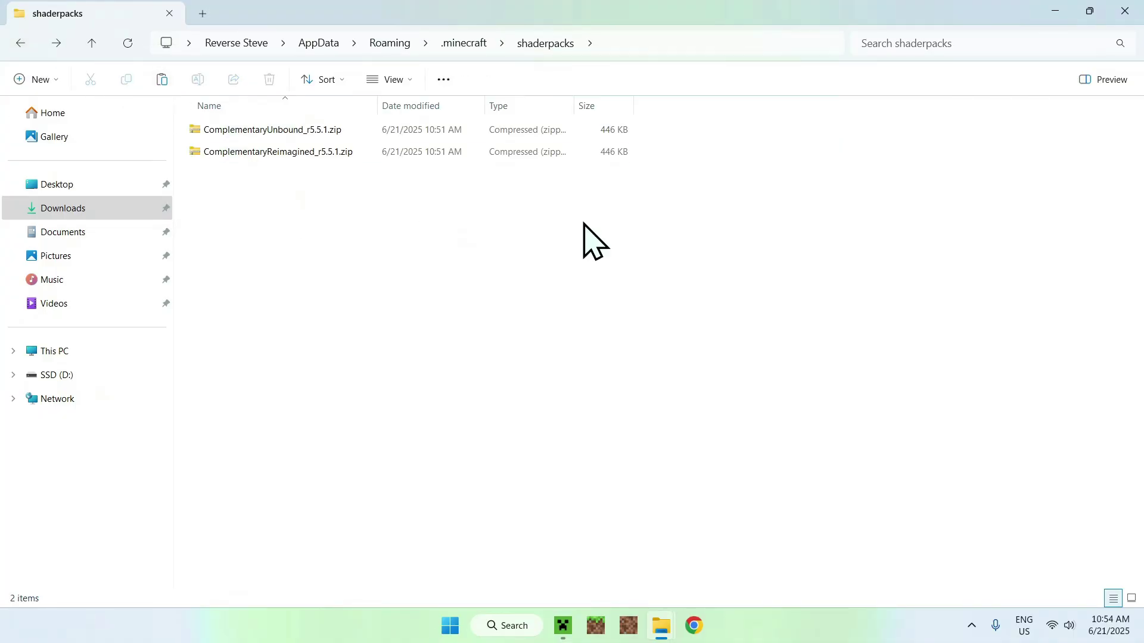
pyautogui.moveTo(664, 122); pyautogui.dragTo(769, 166)
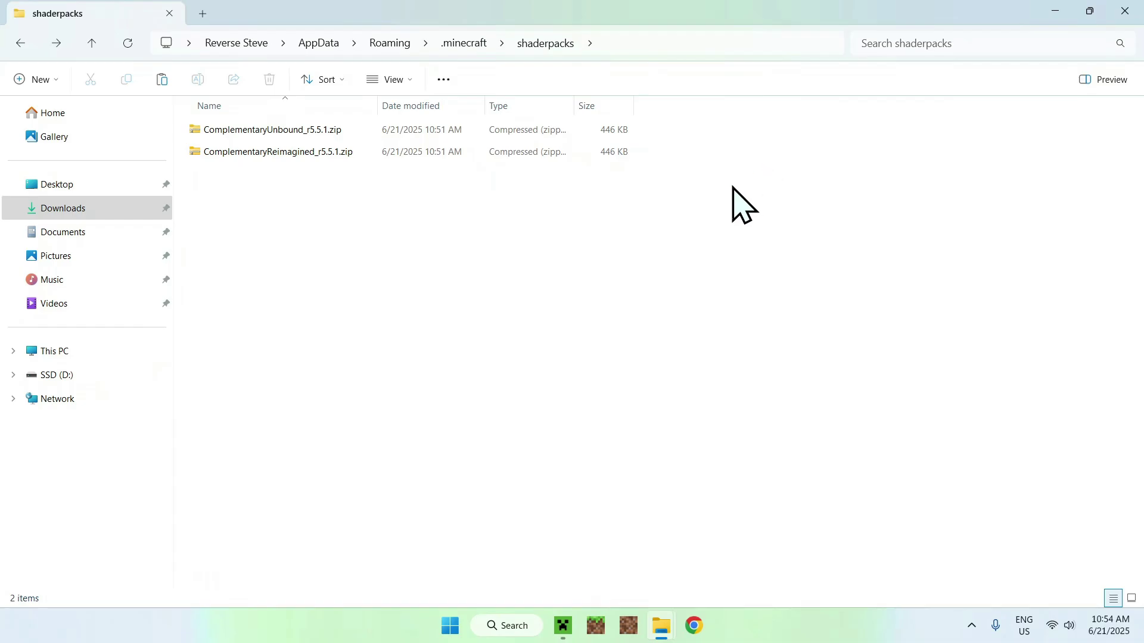